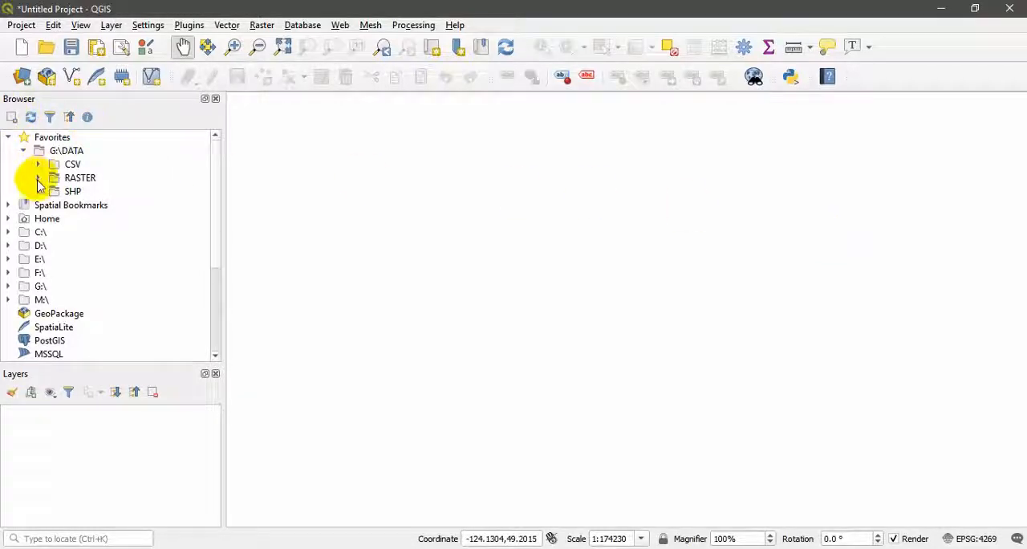
Add the 092g04_0101_deme.dem and 092g04_0101_demw.dem rasters from the G:\DATA RASTER folder to the map
left_click(37, 182)
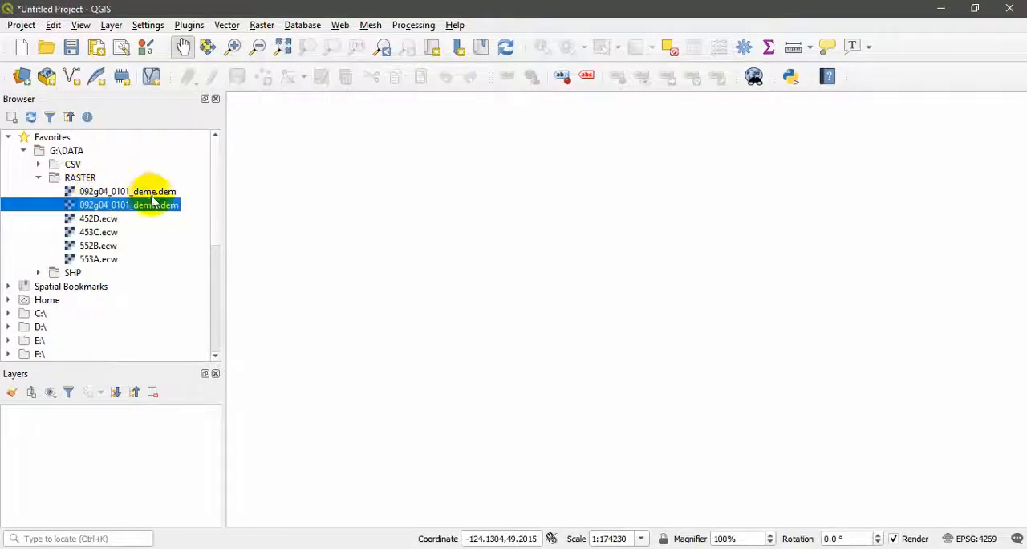
left_click_drag(154, 192, 536, 289)
left_click_drag(163, 210, 602, 300)
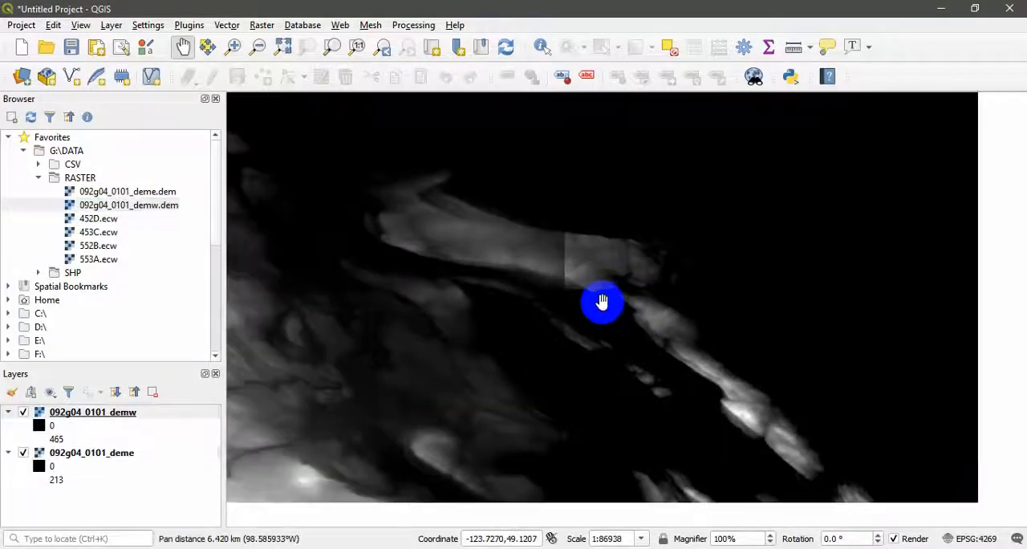
scroll(569, 312, "down", 1)
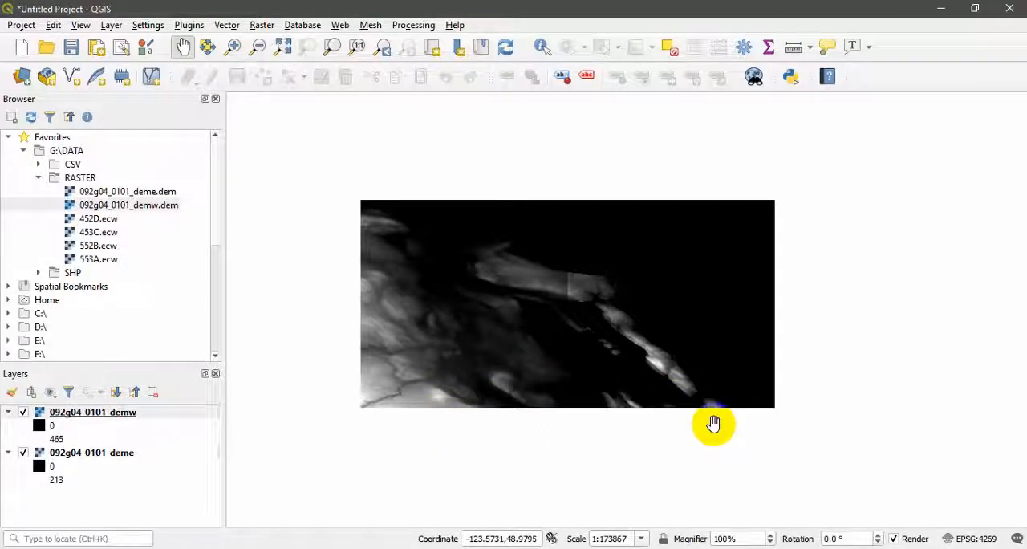
Set the maximum value of the 092g04_0101_demw layer's gray band rendering to 313 and apply it
right_click(119, 417)
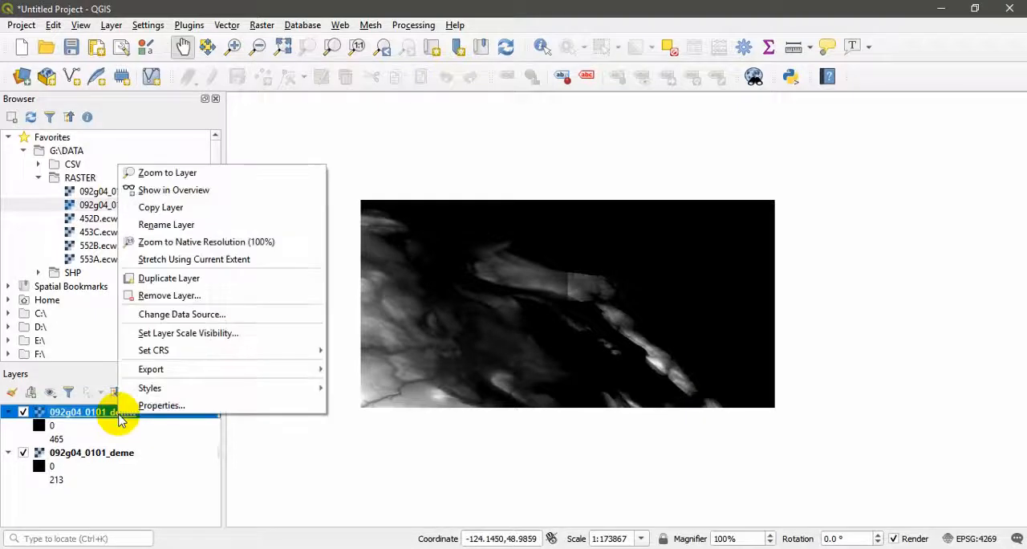
left_click(161, 406)
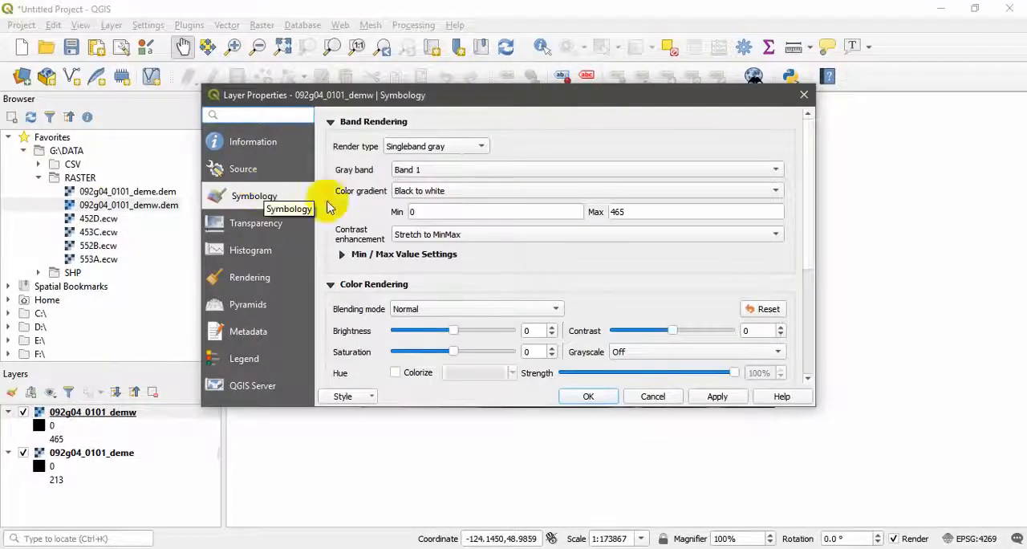
double_click(655, 216)
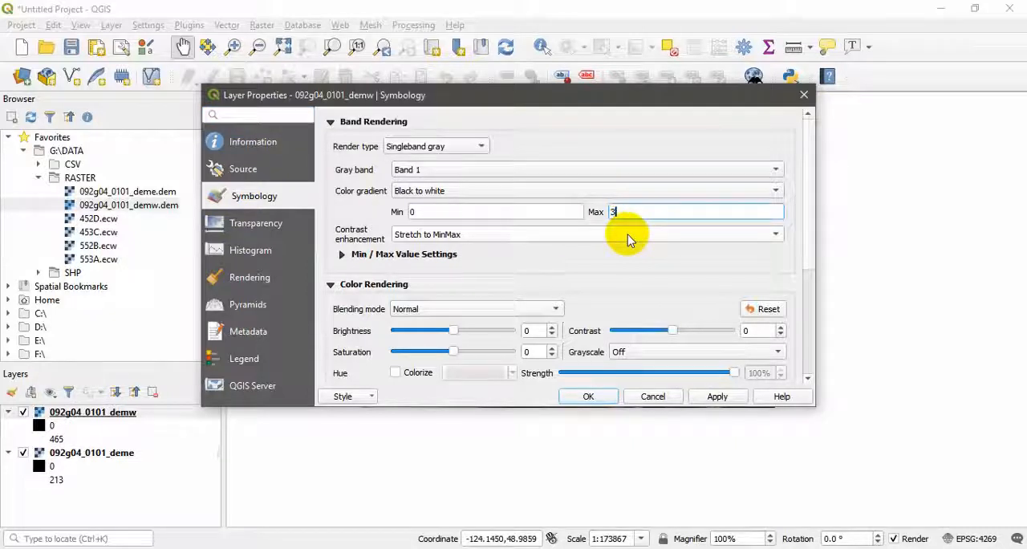
type("313")
left_click(718, 395)
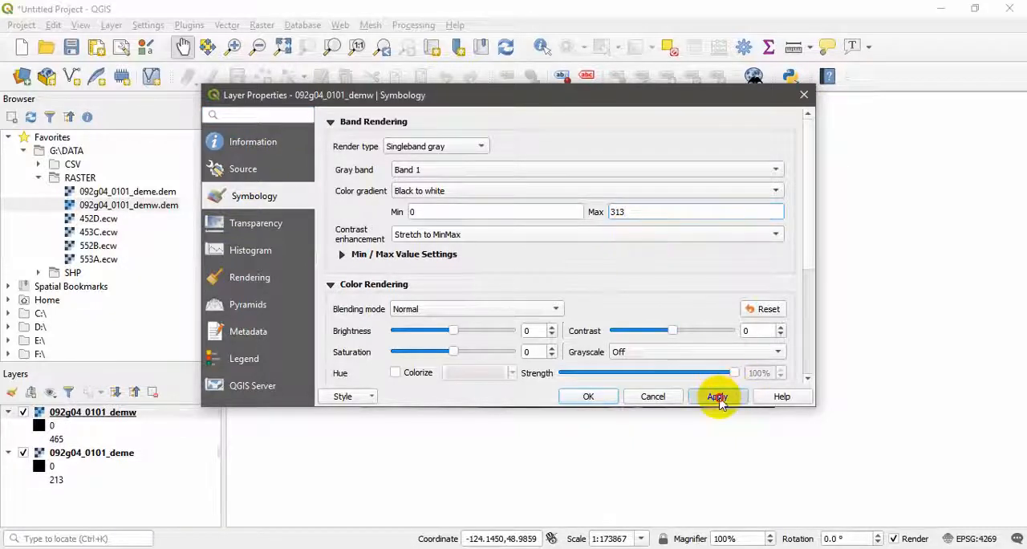
left_click(592, 394)
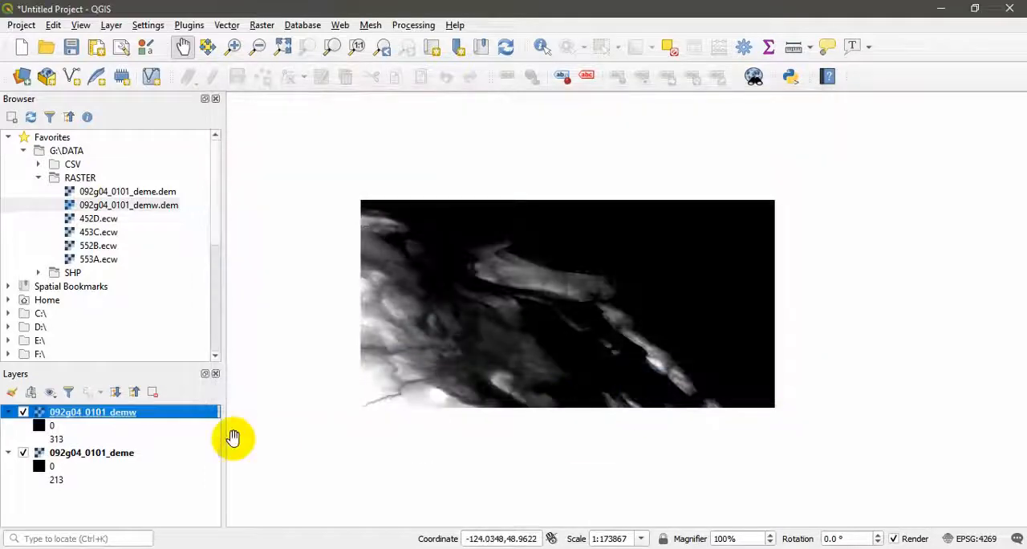
Set the maximum value of the 092g04_0101_deme layer's gray band rendering to 313 and apply it
right_click(115, 456)
left_click(160, 444)
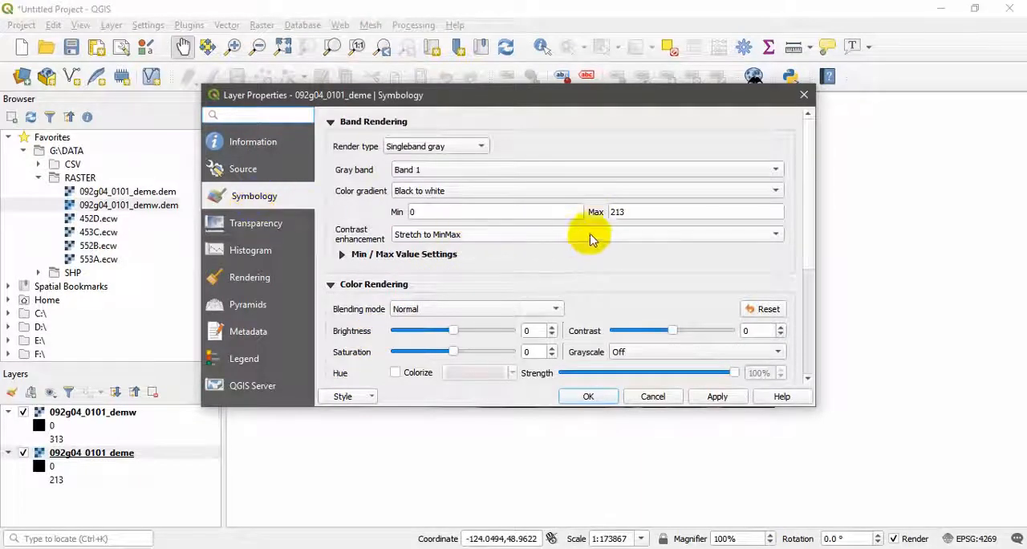
double_click(616, 212)
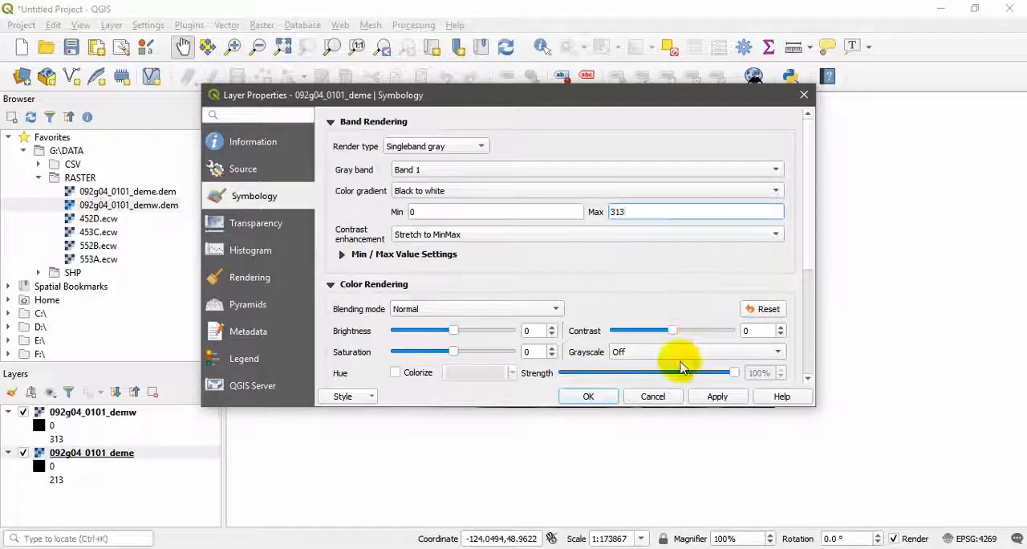
left_click(717, 395)
left_click(610, 399)
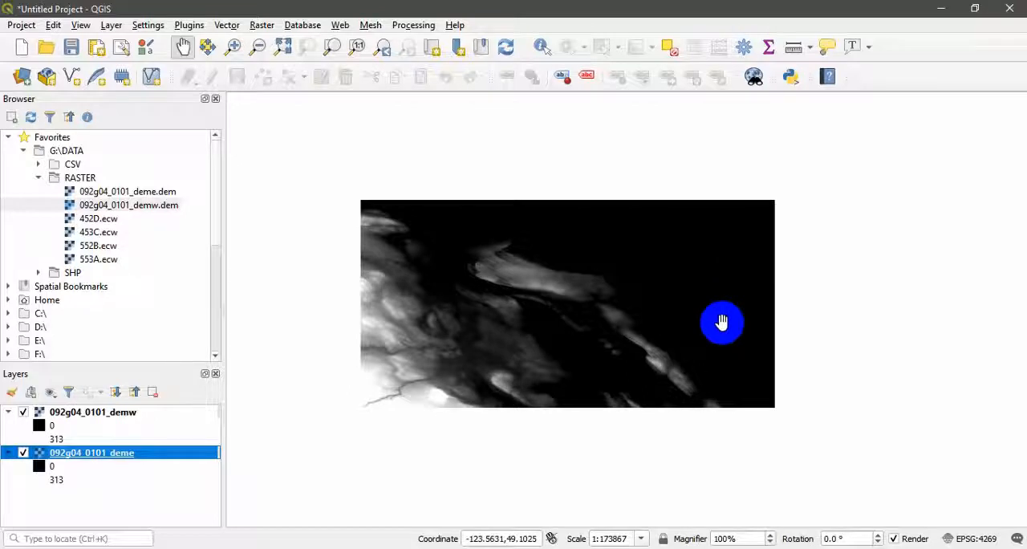
Change the color gradient of the 092g04_0101_demw layer to White to black
left_click(120, 413)
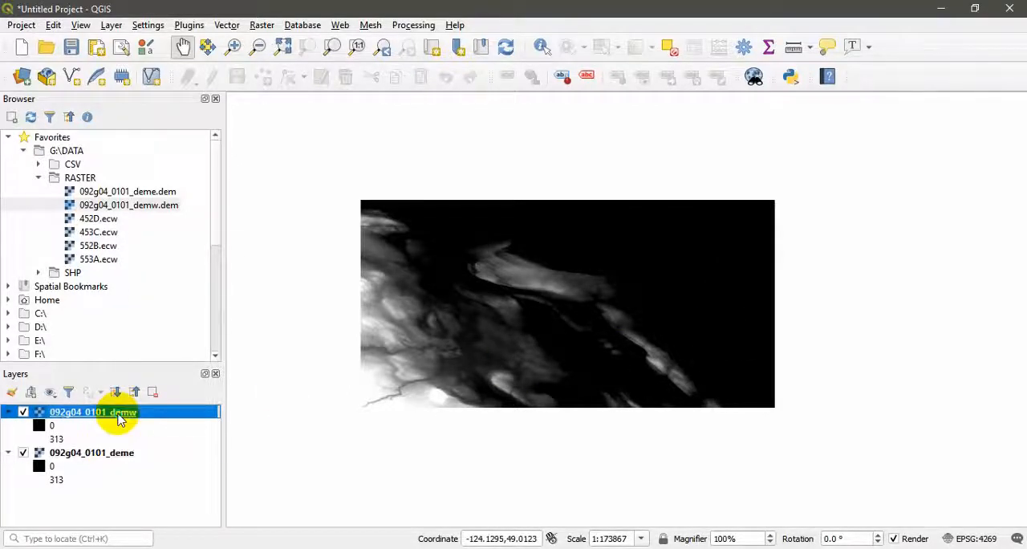
right_click(125, 414)
left_click(168, 411)
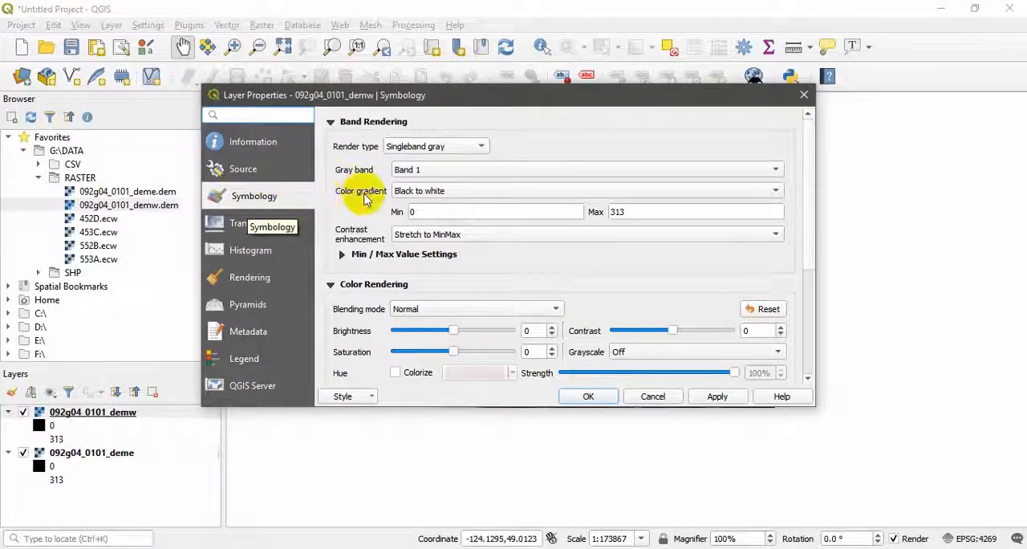
left_click(431, 198)
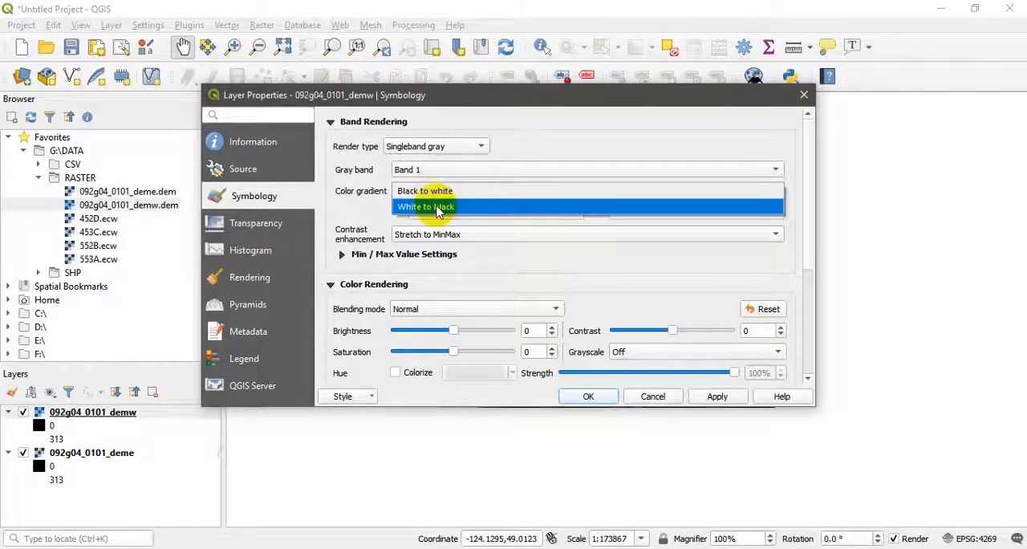
left_click(431, 206)
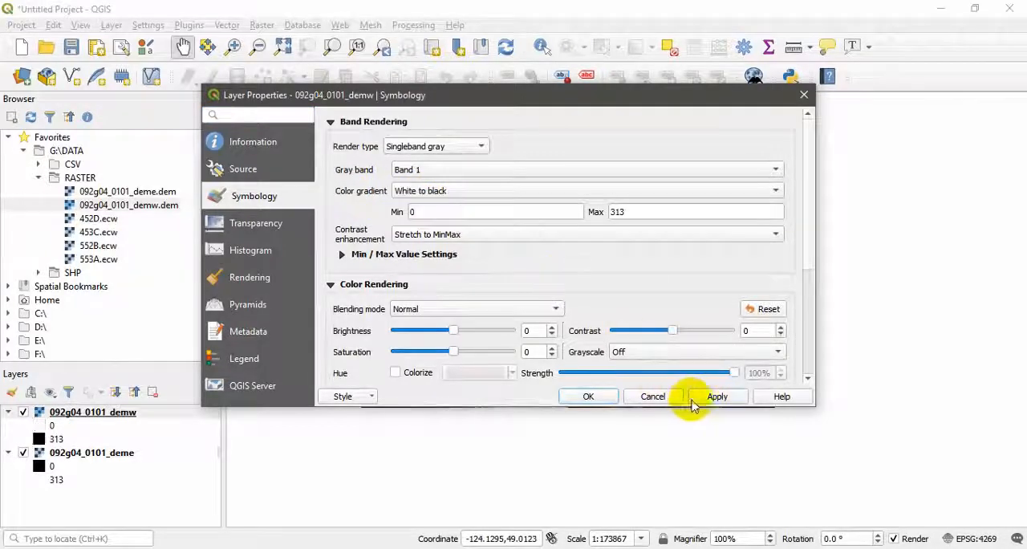
left_click(595, 396)
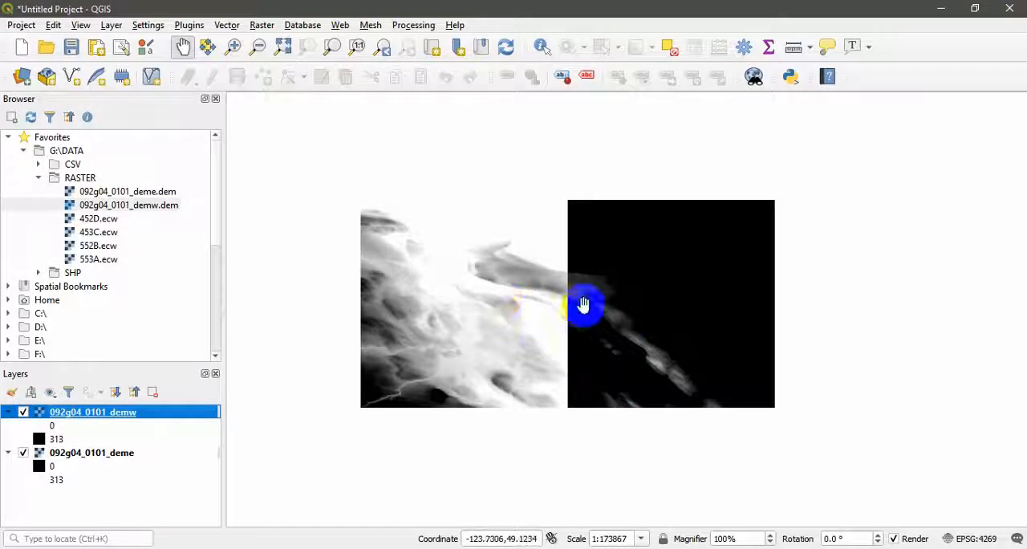
Change the color gradient of the 092g04_0101_deme layer to White to black
left_click(104, 455)
right_click(109, 454)
left_click(139, 451)
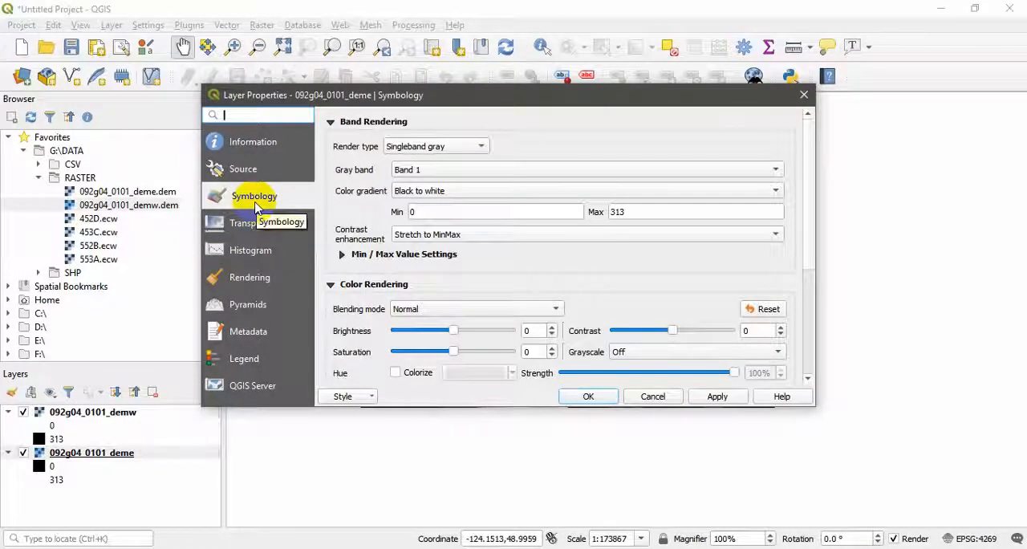
left_click(489, 198)
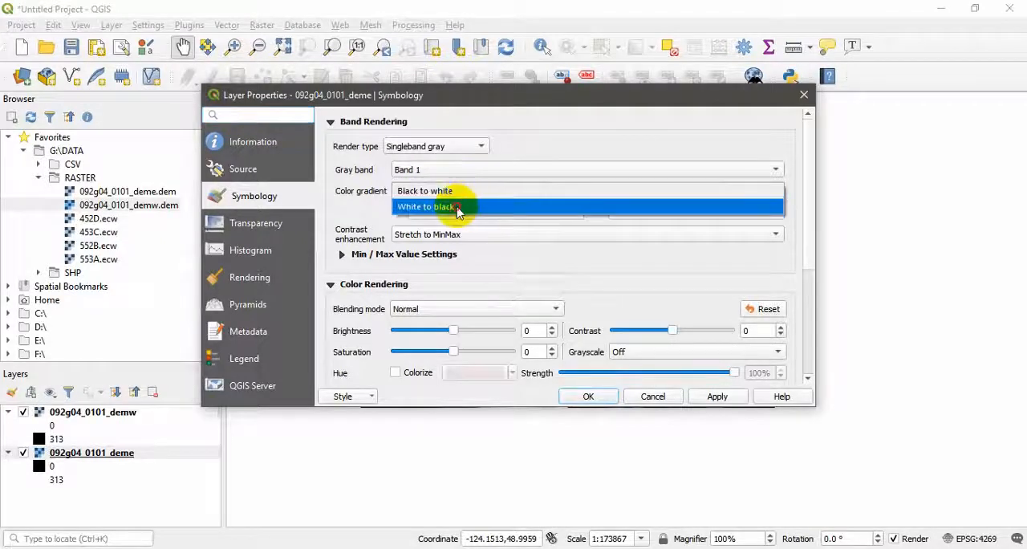
left_click(459, 207)
left_click(715, 395)
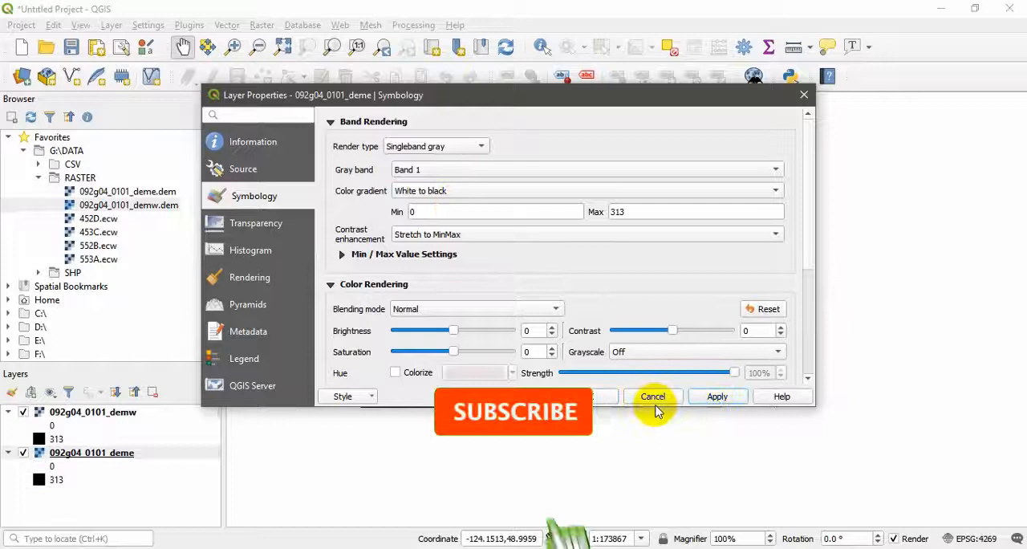
left_click(593, 395)
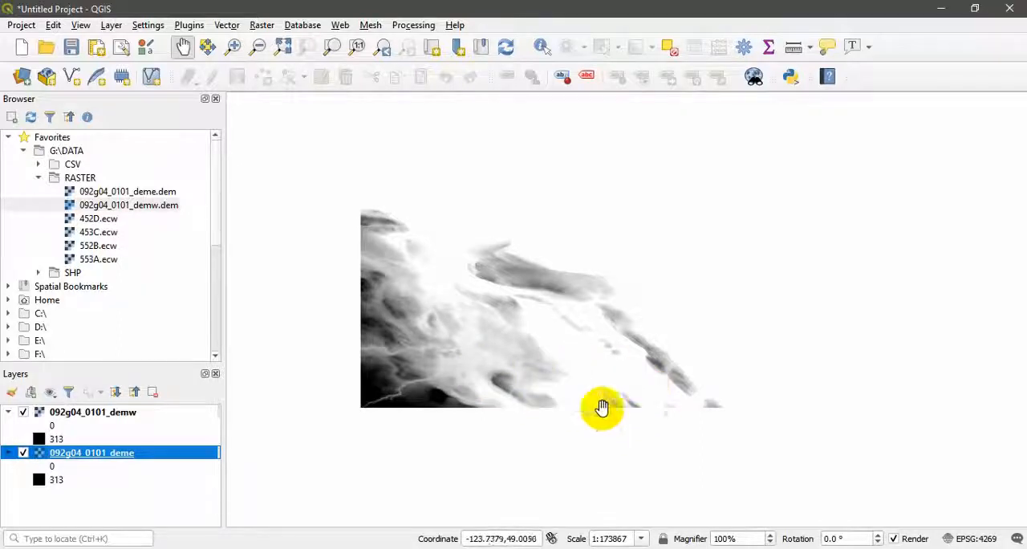
scroll(628, 285, "up", 2)
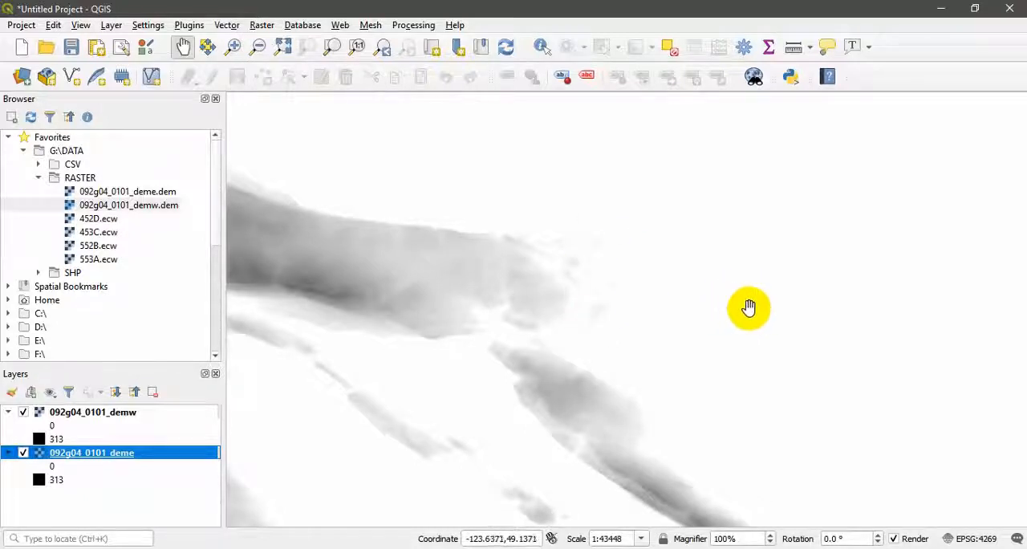
scroll(685, 303, "down", 1)
scroll(615, 383, "down", 2)
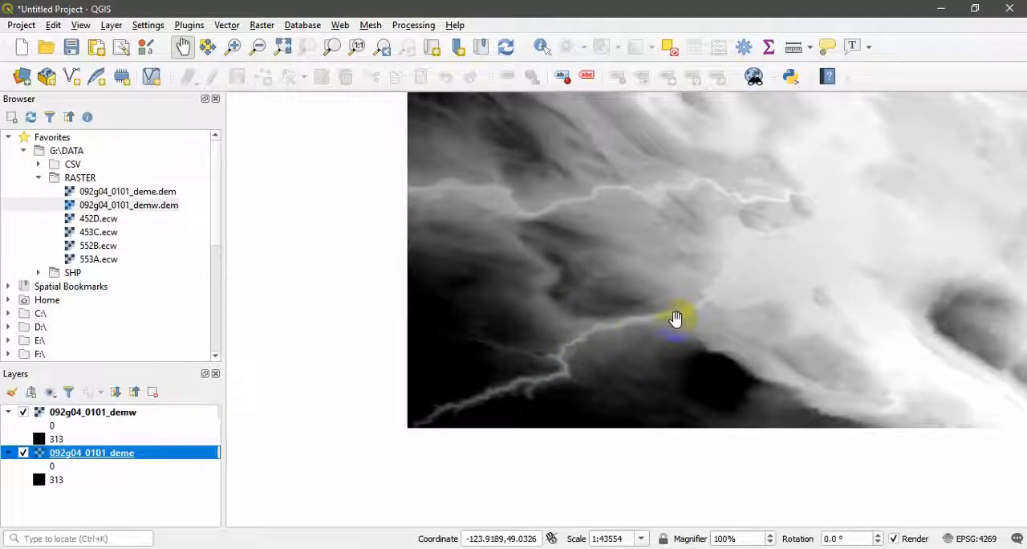
scroll(677, 315, "down", 2)
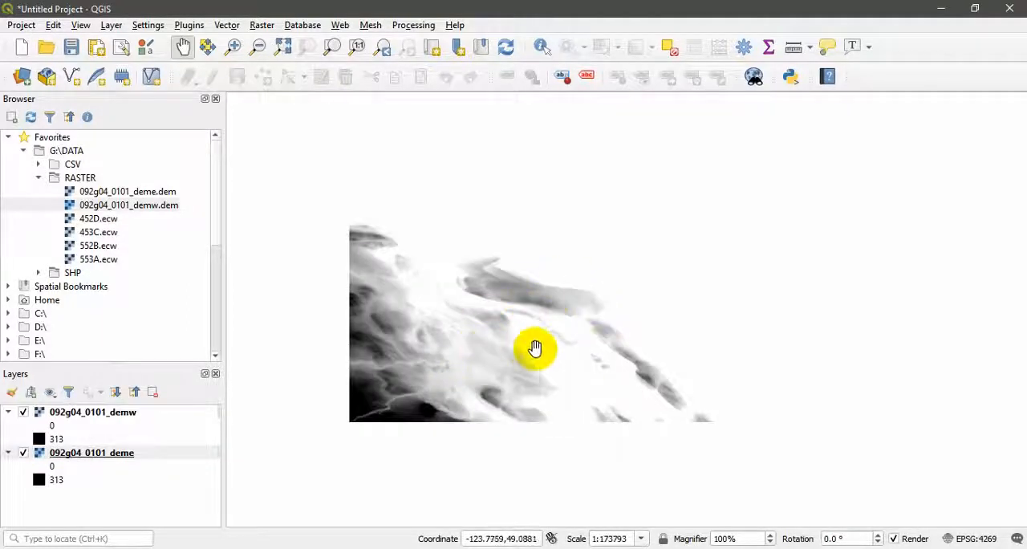